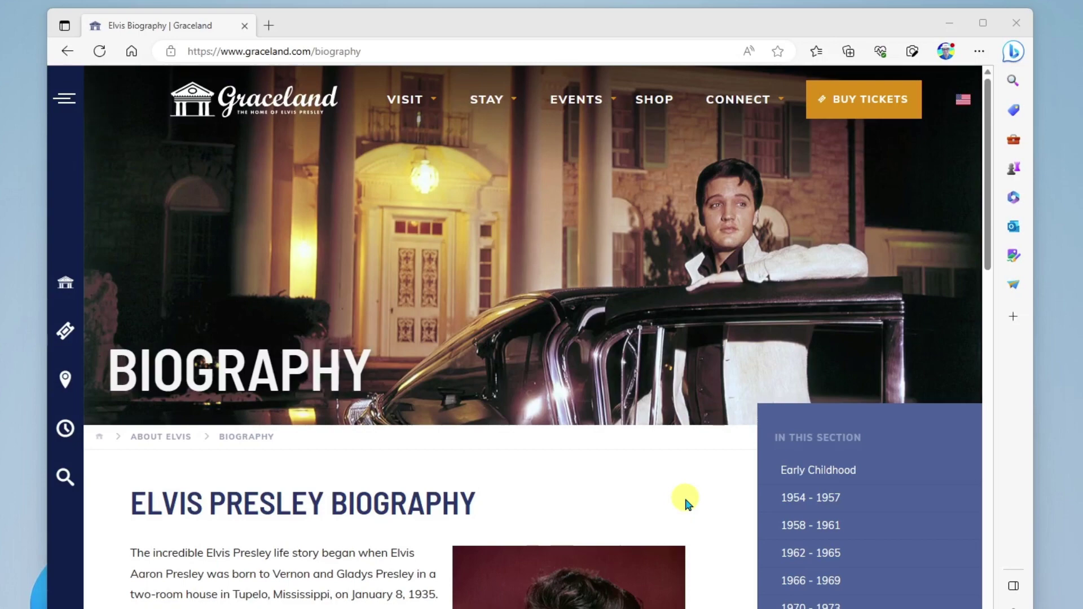
Scroll the Elvis Presley Biography page down to its opening paragraphs and portrait photo
{"action": "scroll", "coordinate": [684, 495], "scroll_direction": "down", "scroll_amount": 4}
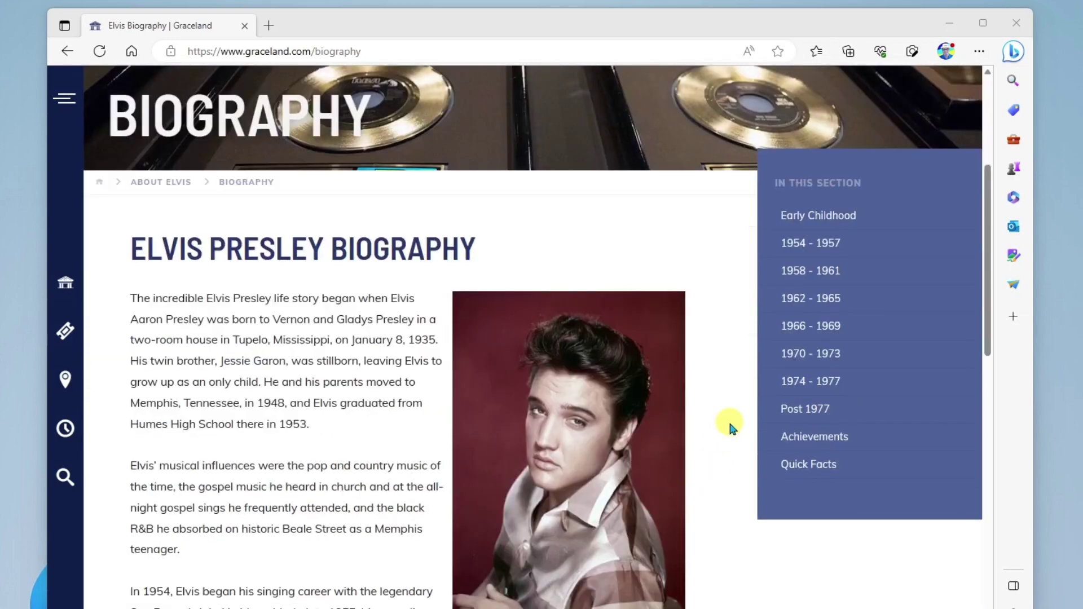
{"action": "scroll", "coordinate": [731, 426], "scroll_direction": "down", "scroll_amount": 2}
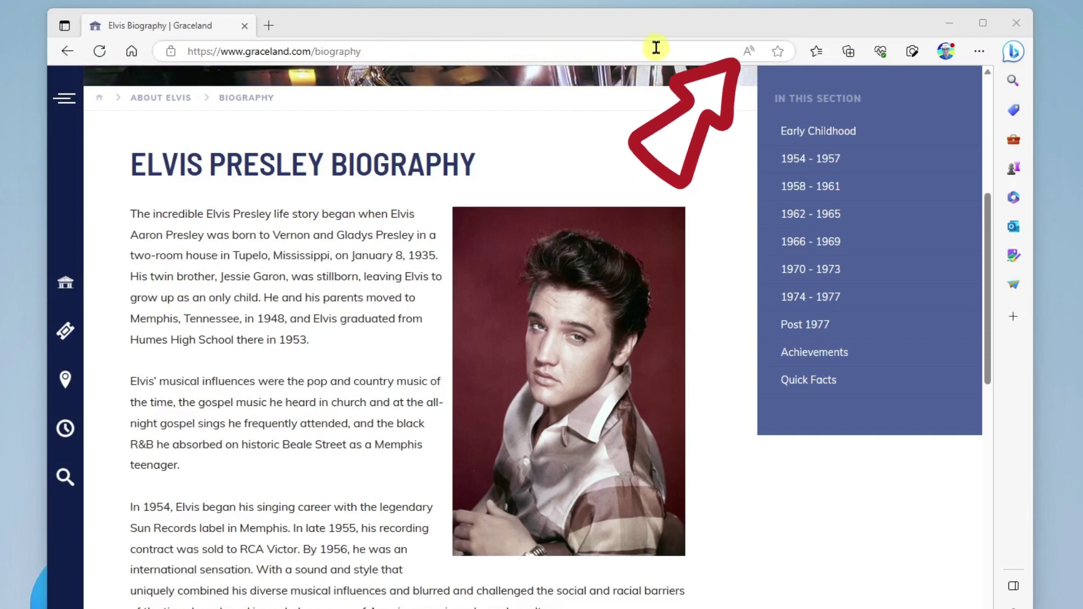
Start Read Aloud on the biography page, then pause it partway through the first paragraph
{"action": "left_click", "coordinate": [749, 52]}
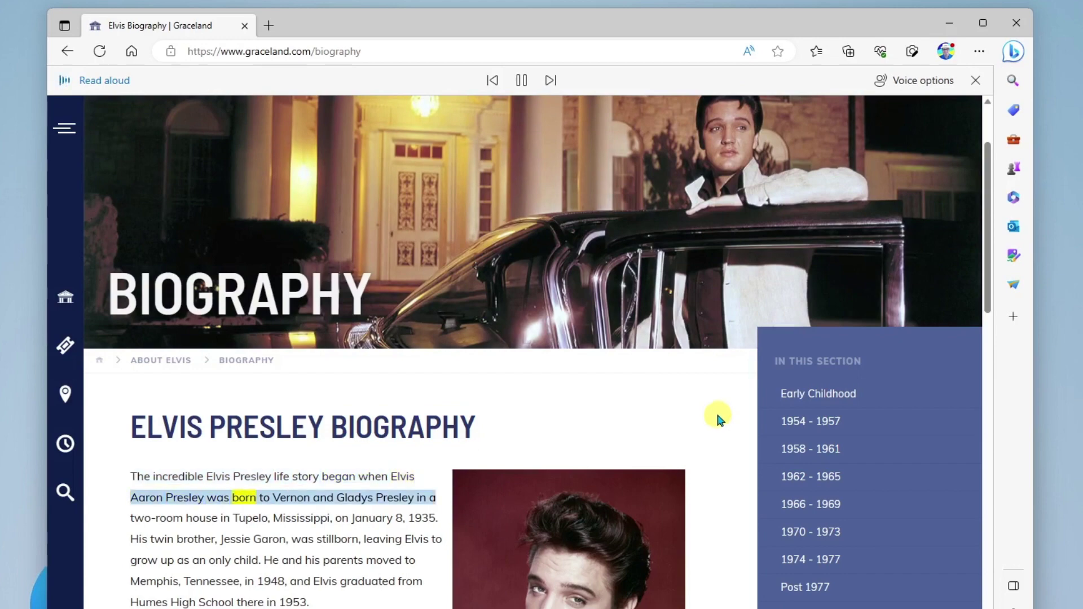
{"action": "left_click", "coordinate": [521, 81]}
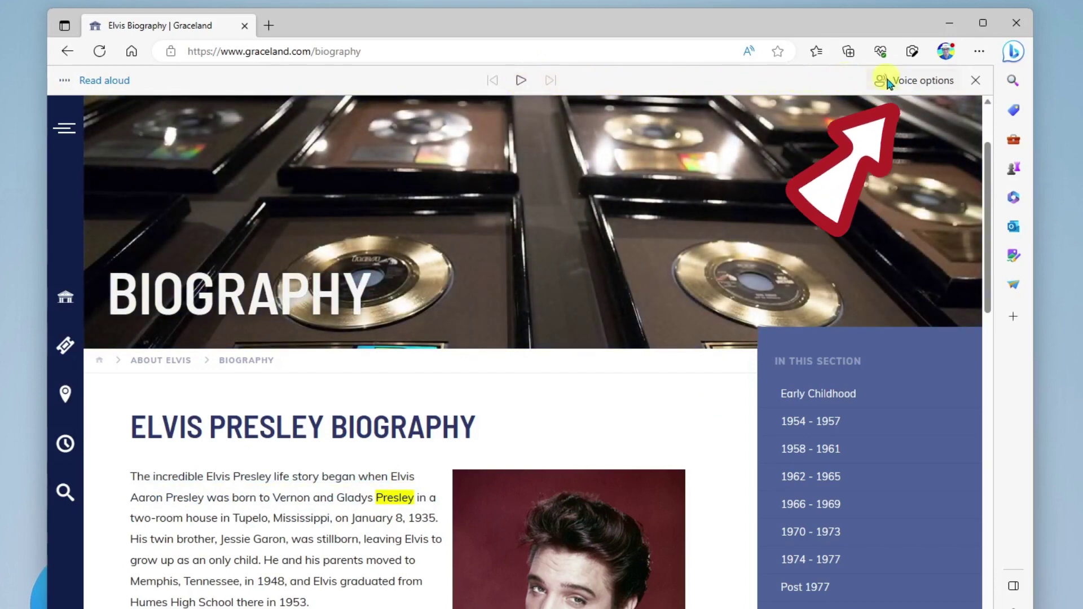
Lower the Read Aloud speed just below Normal, listen briefly, then pause again
{"action": "left_click", "coordinate": [909, 80]}
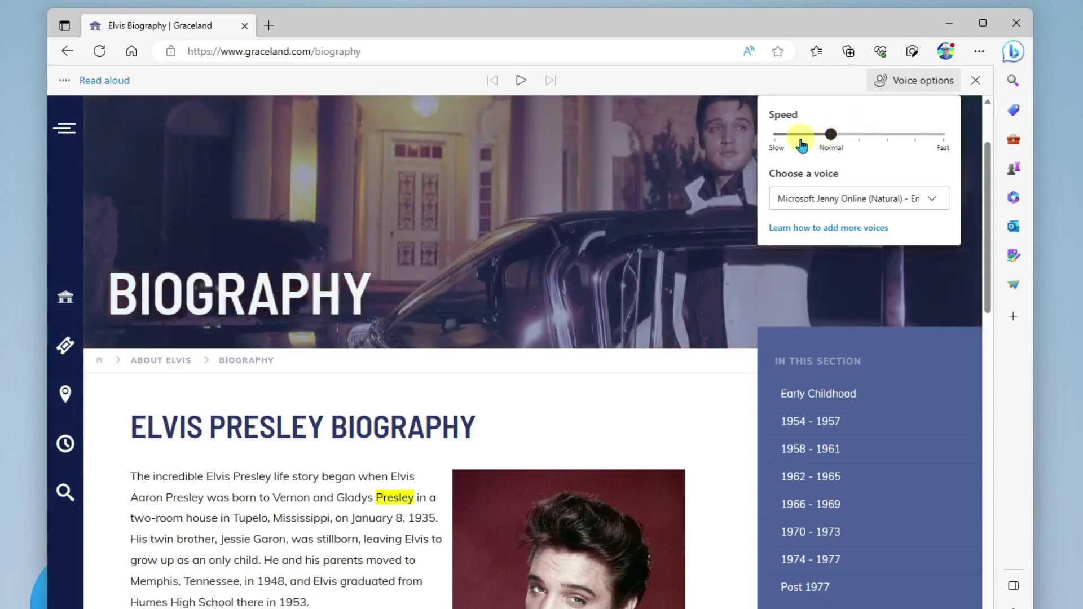
{"action": "left_click", "coordinate": [802, 141]}
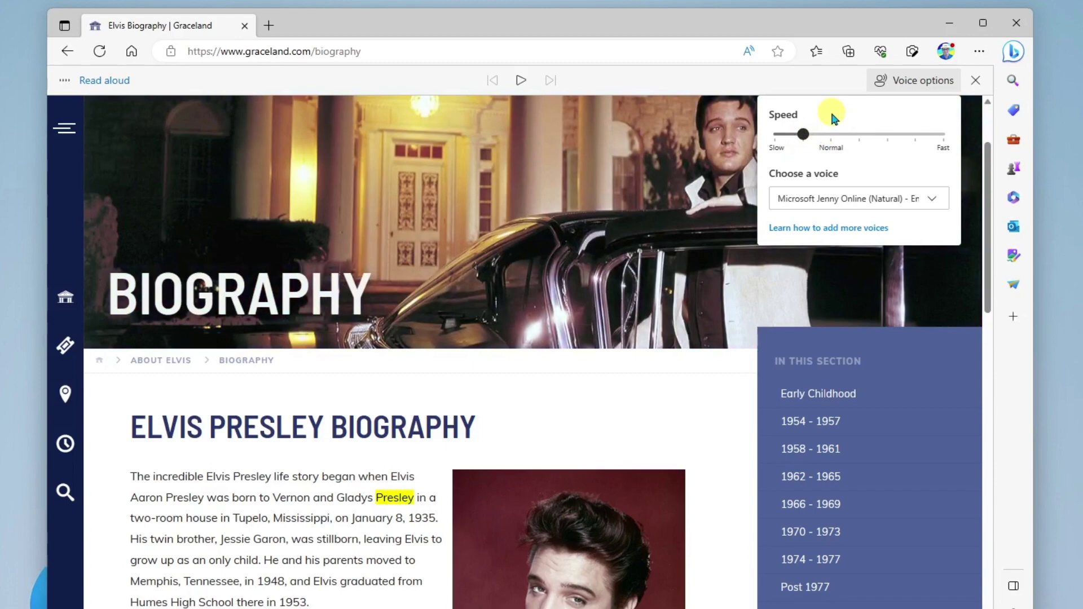
{"action": "left_click", "coordinate": [521, 80]}
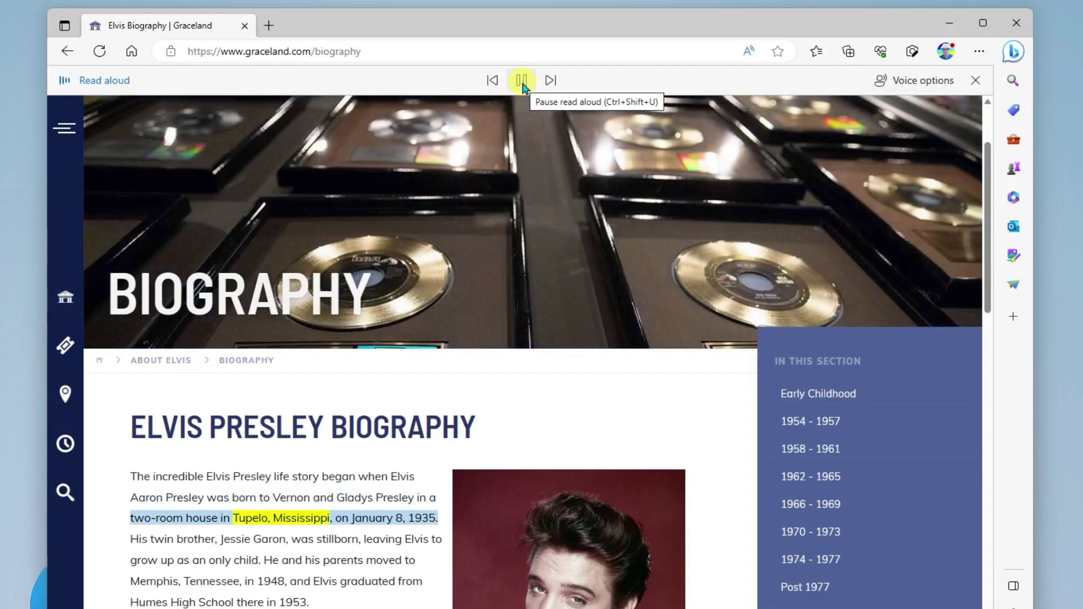
{"action": "left_click", "coordinate": [521, 80]}
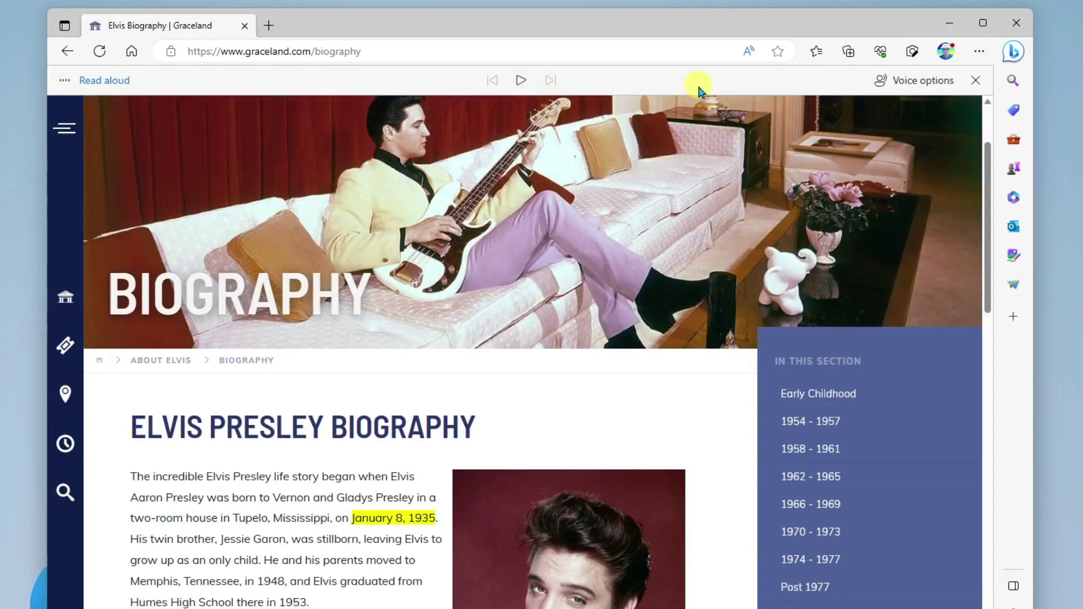
Raise the reading speed above Normal toward fast, listen, then pause after 'Humes High School.'
{"action": "left_click", "coordinate": [922, 83]}
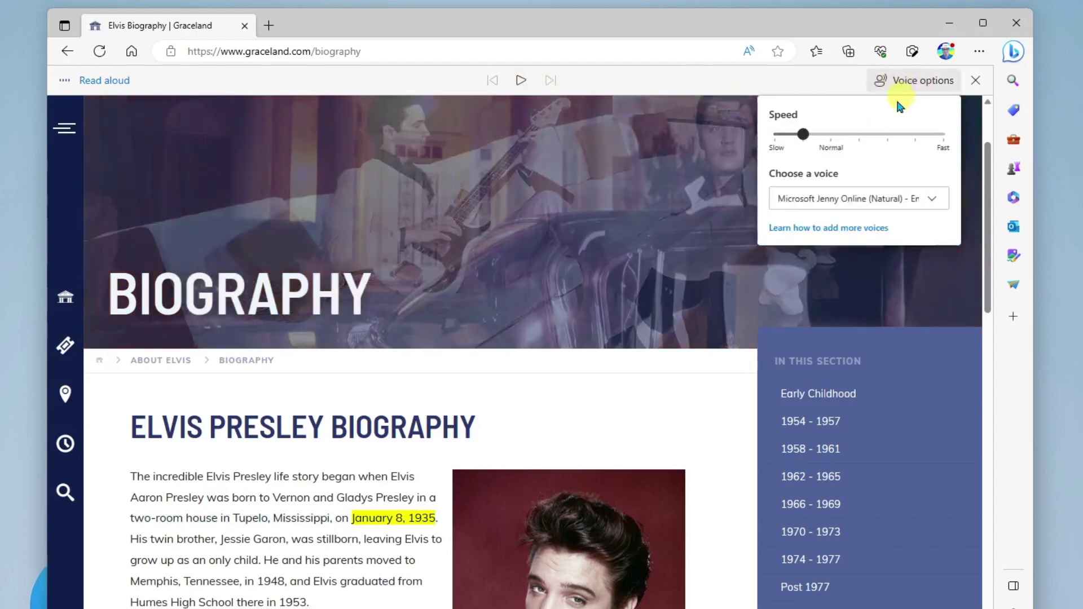
{"action": "left_click", "coordinate": [860, 139]}
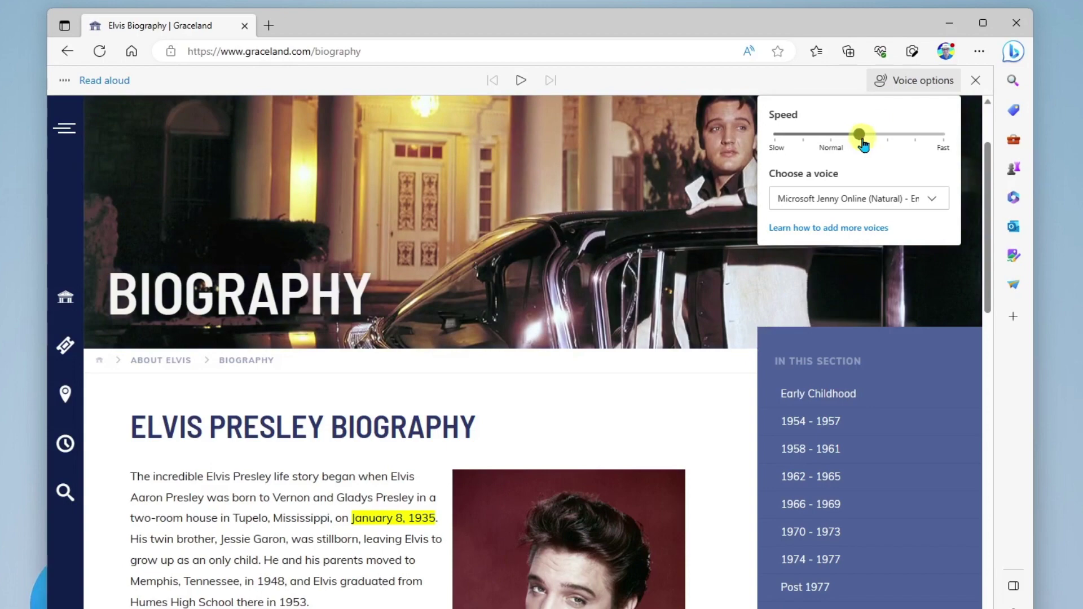
{"action": "left_click", "coordinate": [521, 80]}
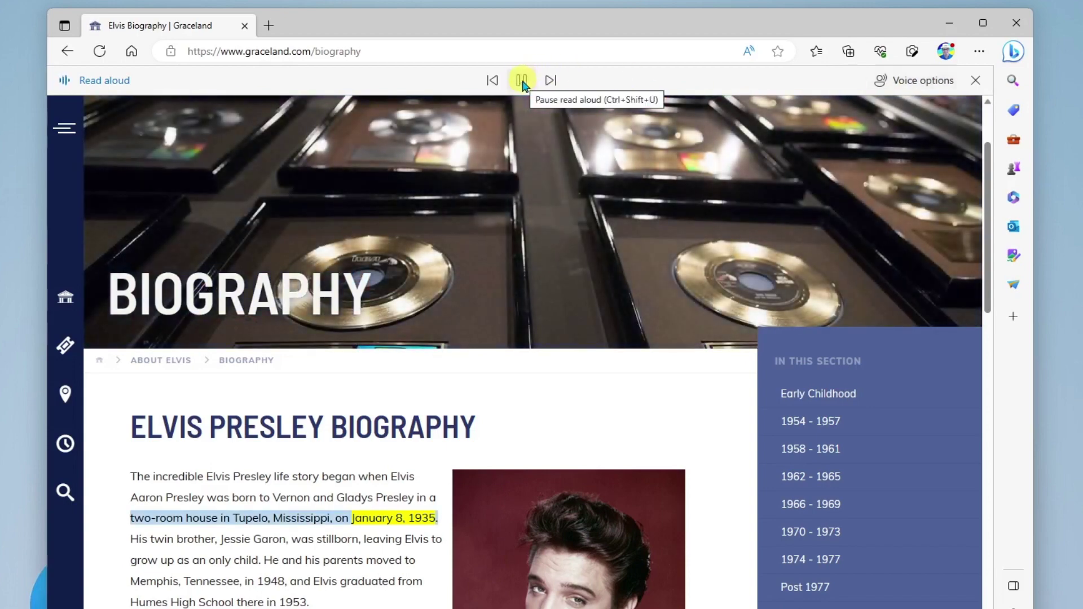
{"action": "left_click", "coordinate": [905, 79]}
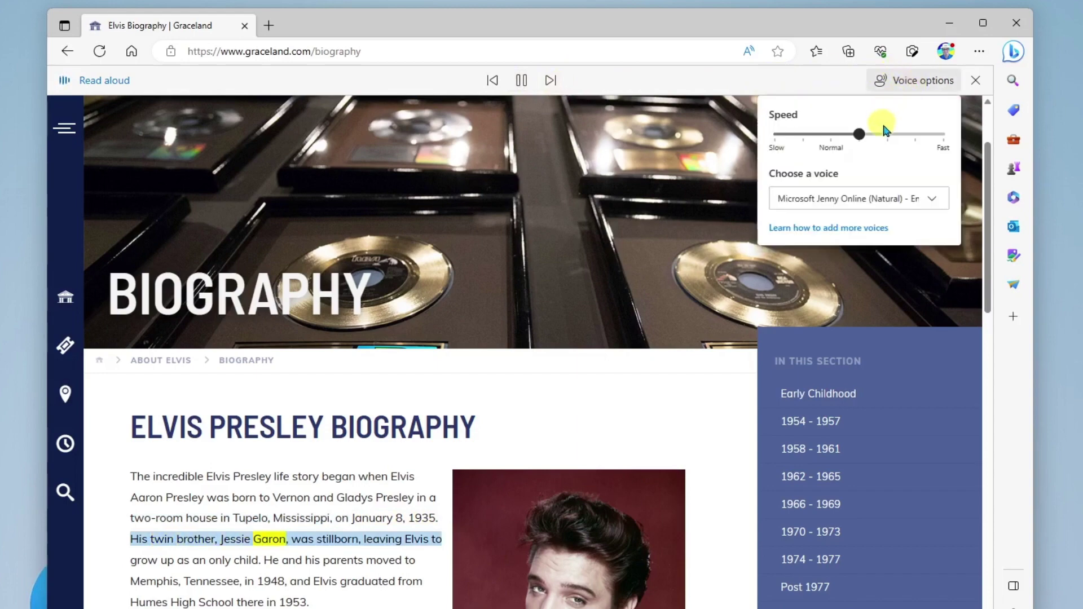
{"action": "left_click", "coordinate": [888, 135]}
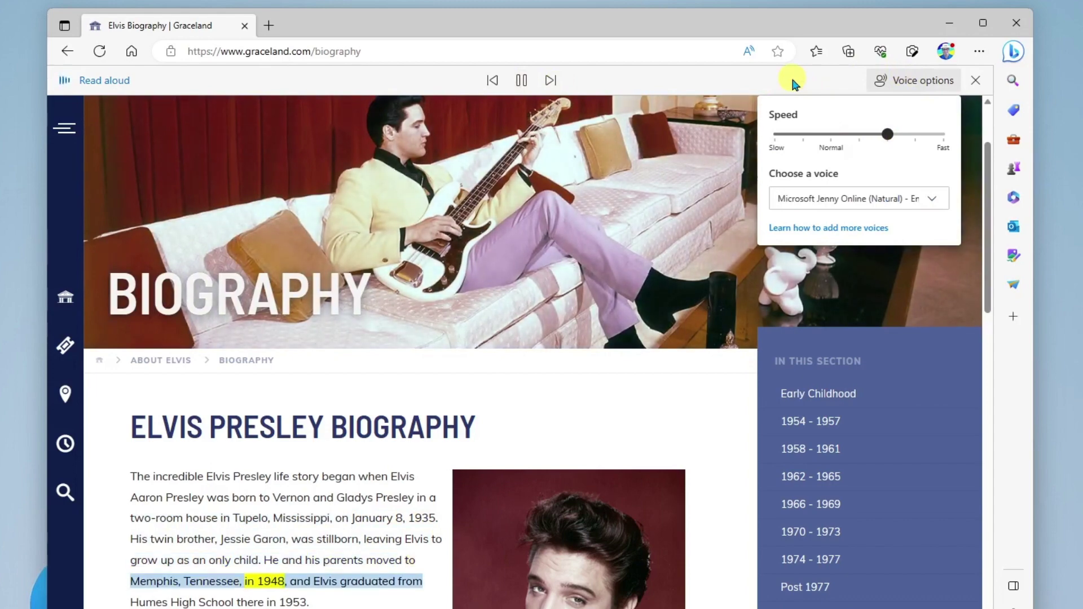
{"action": "left_click", "coordinate": [520, 82]}
{"action": "left_click", "coordinate": [521, 82]}
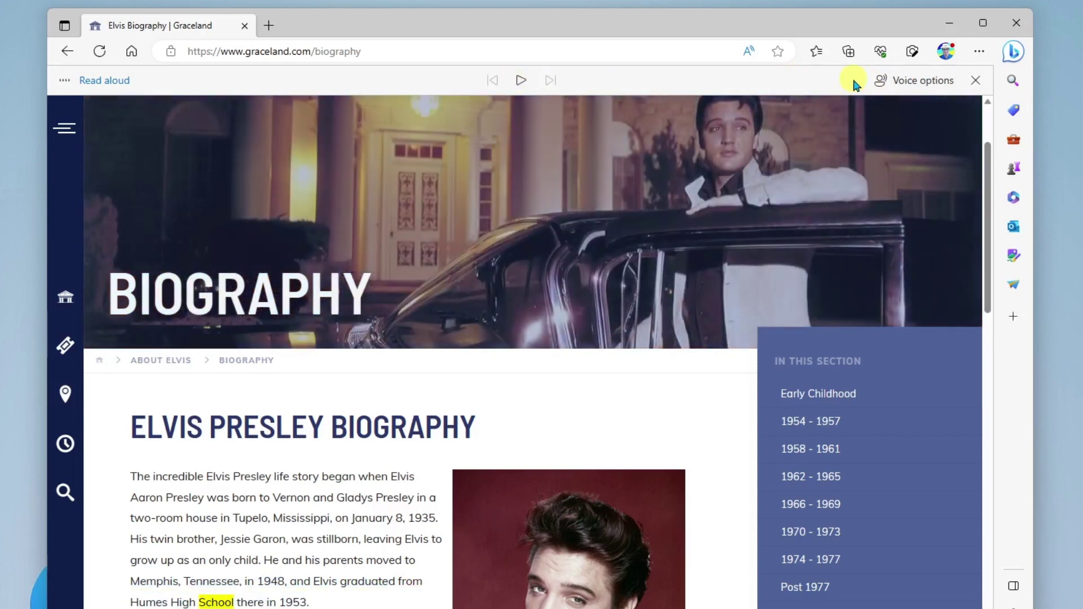
Choose Microsoft Thomas Online (Natural) – English (United Kingdom) as the Read Aloud voice
{"action": "left_click", "coordinate": [923, 83]}
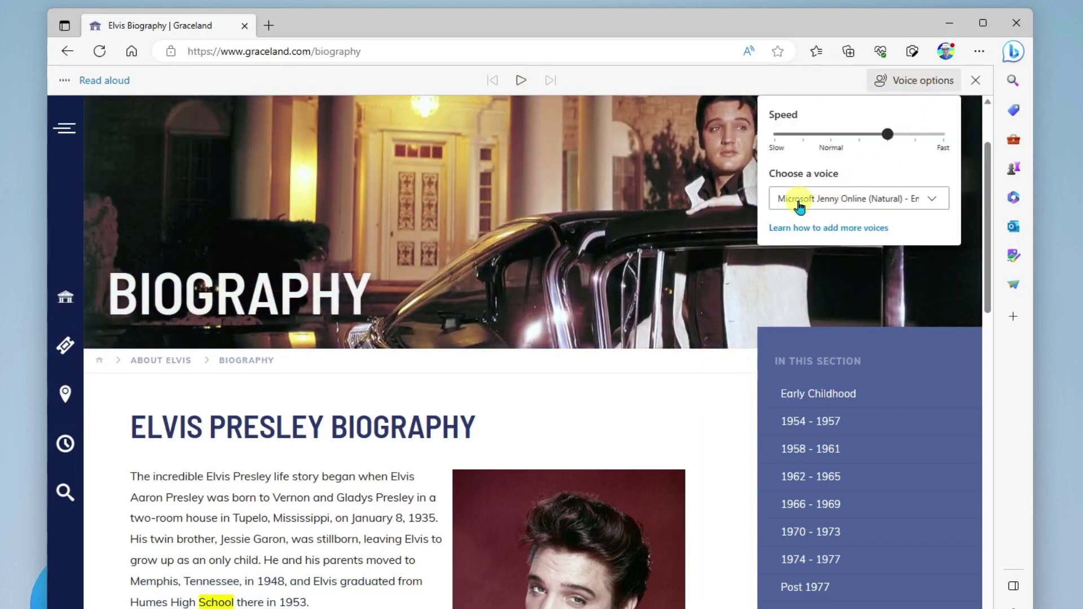
{"action": "left_click", "coordinate": [933, 201]}
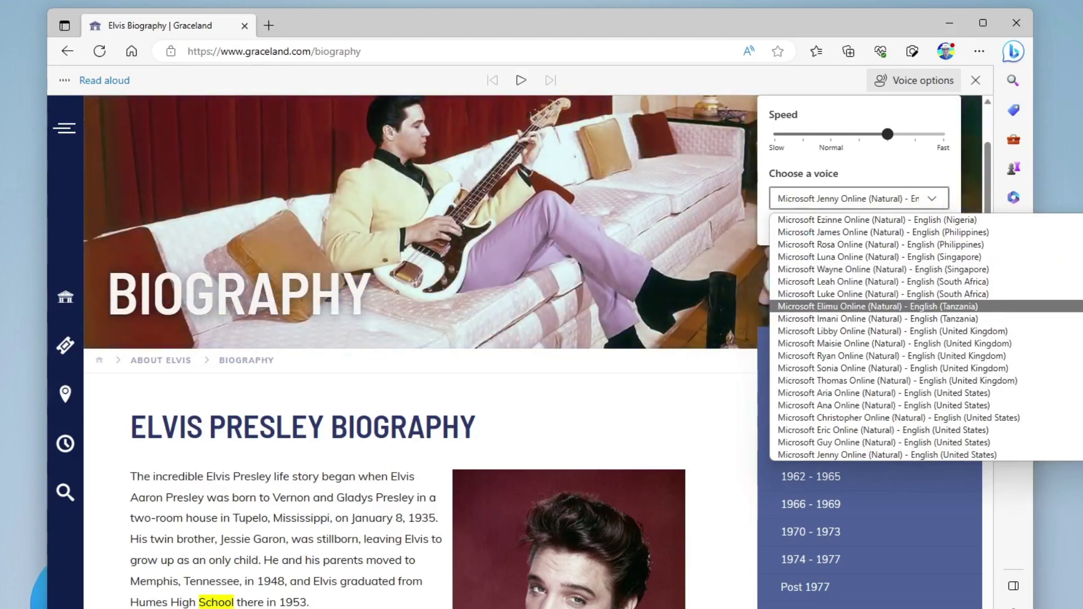
{"action": "scroll", "coordinate": [926, 337], "scroll_direction": "down", "scroll_amount": 2}
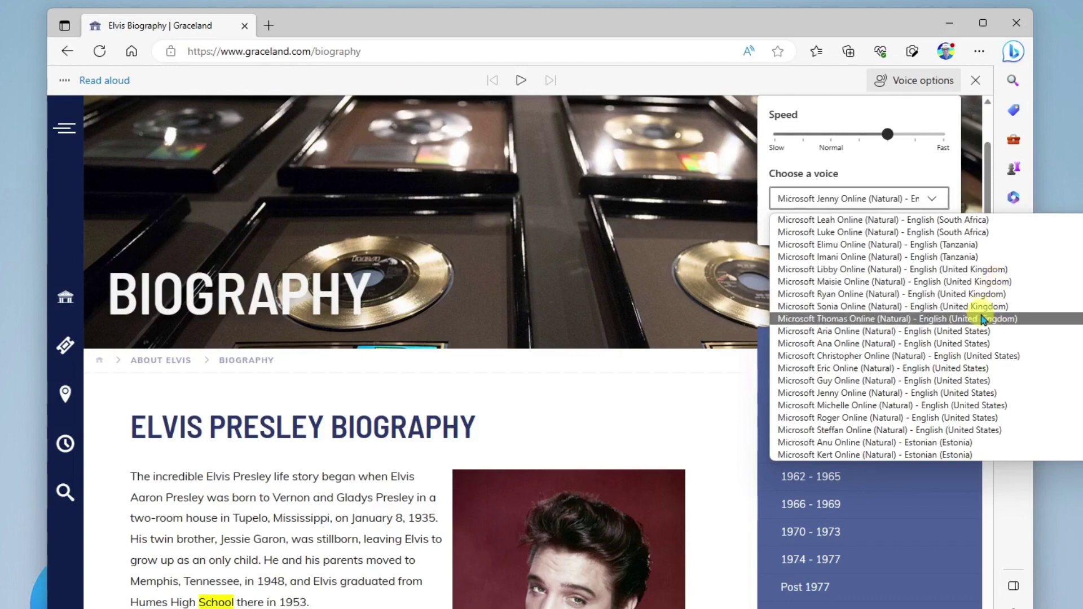
{"action": "left_click", "coordinate": [982, 319]}
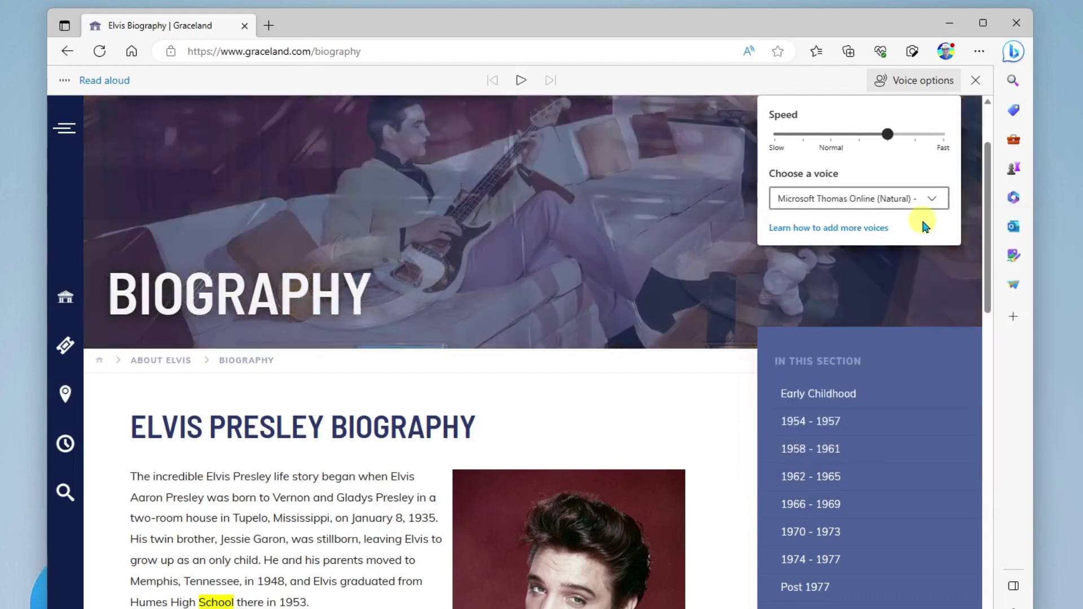
{"action": "left_click", "coordinate": [932, 202]}
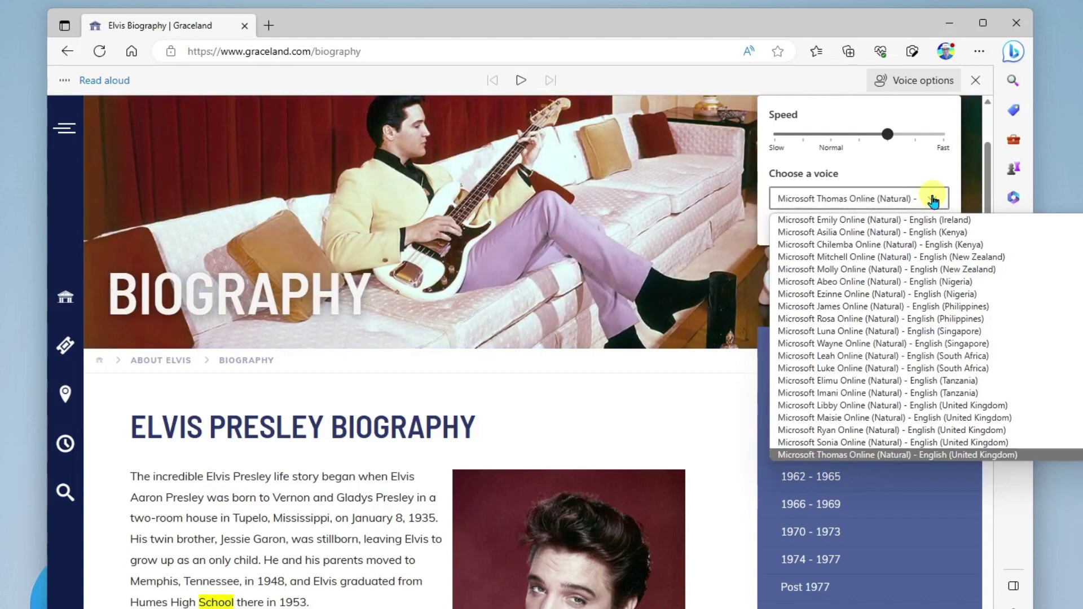
{"action": "left_click", "coordinate": [934, 202]}
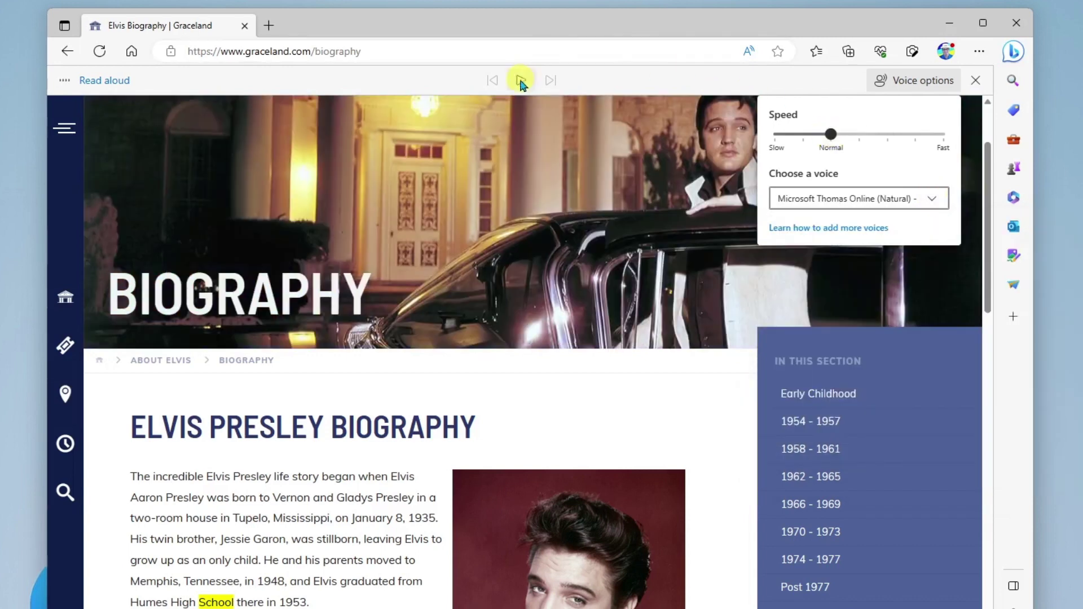
Play the biography briefly with the Thomas voice, pause it, and minimize Edge to reveal Word
{"action": "left_click", "coordinate": [521, 80]}
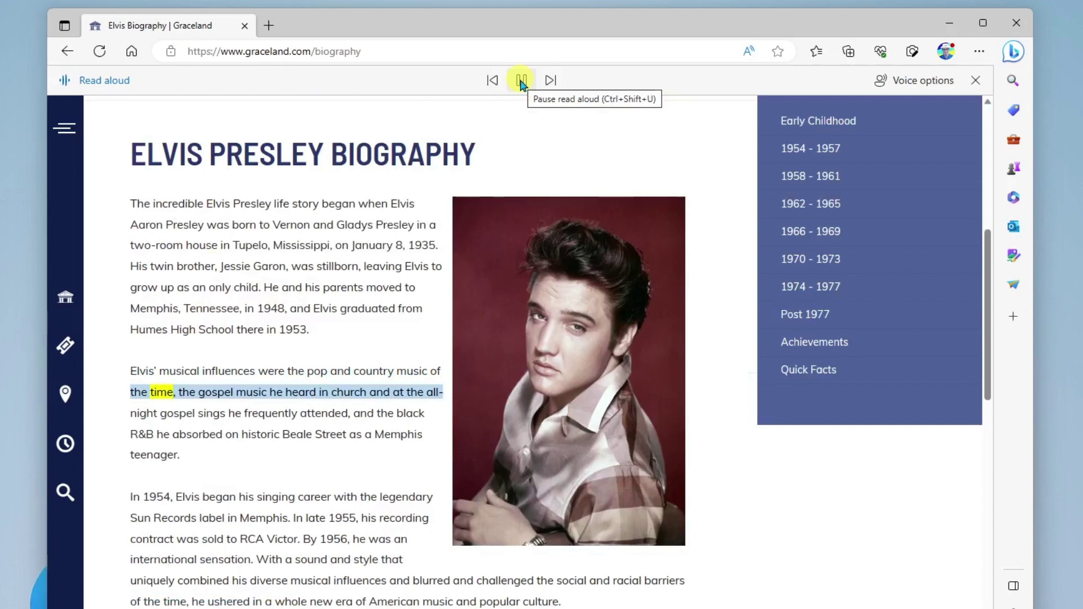
{"action": "left_click", "coordinate": [522, 81]}
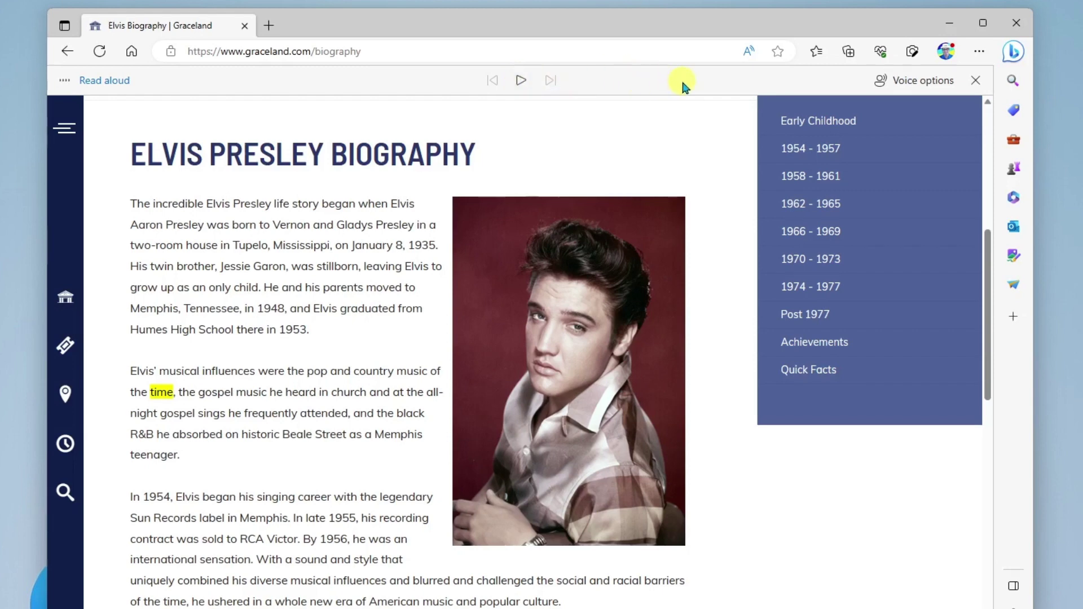
{"action": "left_click", "coordinate": [948, 22]}
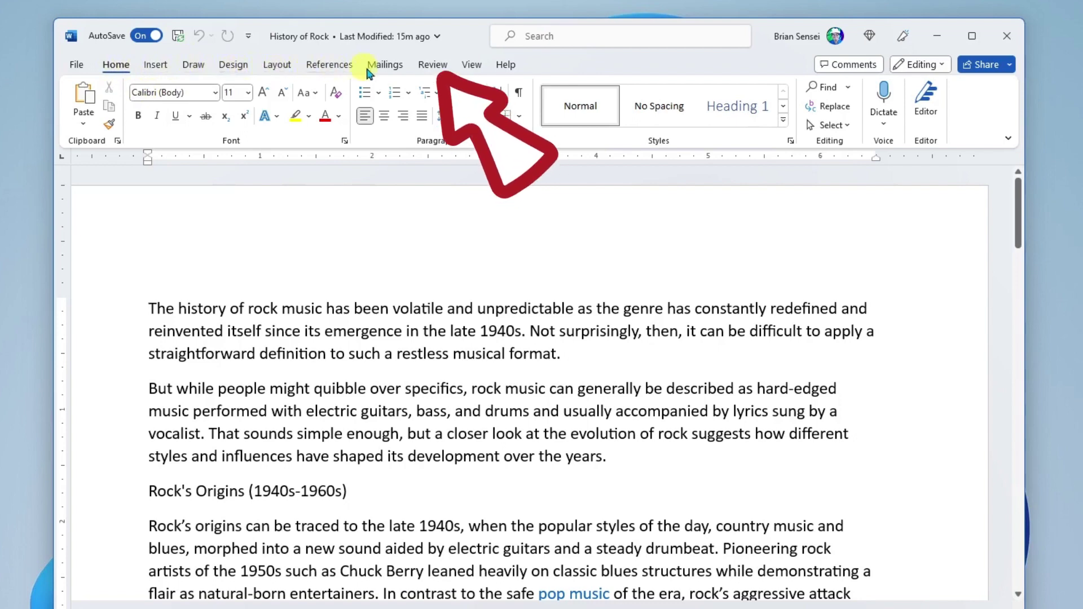
Start Word's Read Aloud on the History of Rock document from the Review ribbon
{"action": "left_click", "coordinate": [432, 65]}
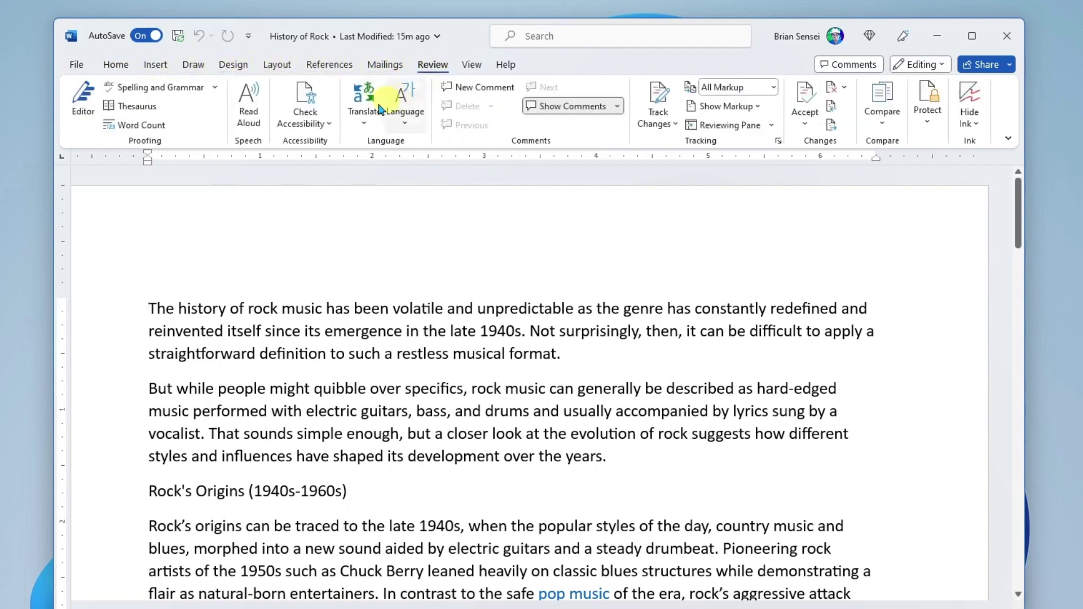
{"action": "left_click", "coordinate": [257, 108]}
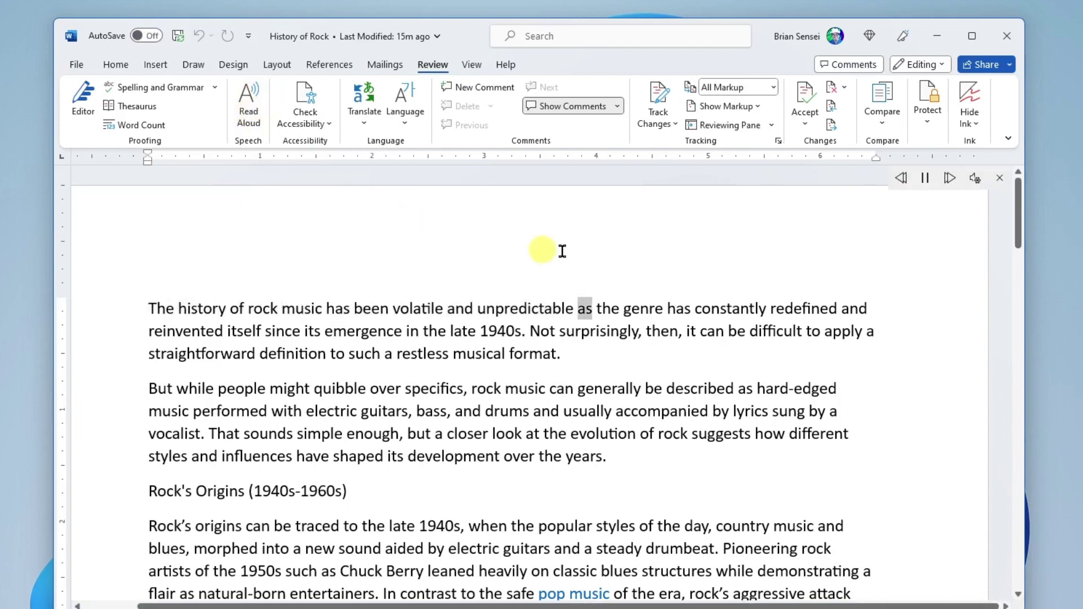
Switch Word's Read Aloud voice to Female and play into the second paragraph, pausing after 'guitars'
{"action": "left_click", "coordinate": [924, 180]}
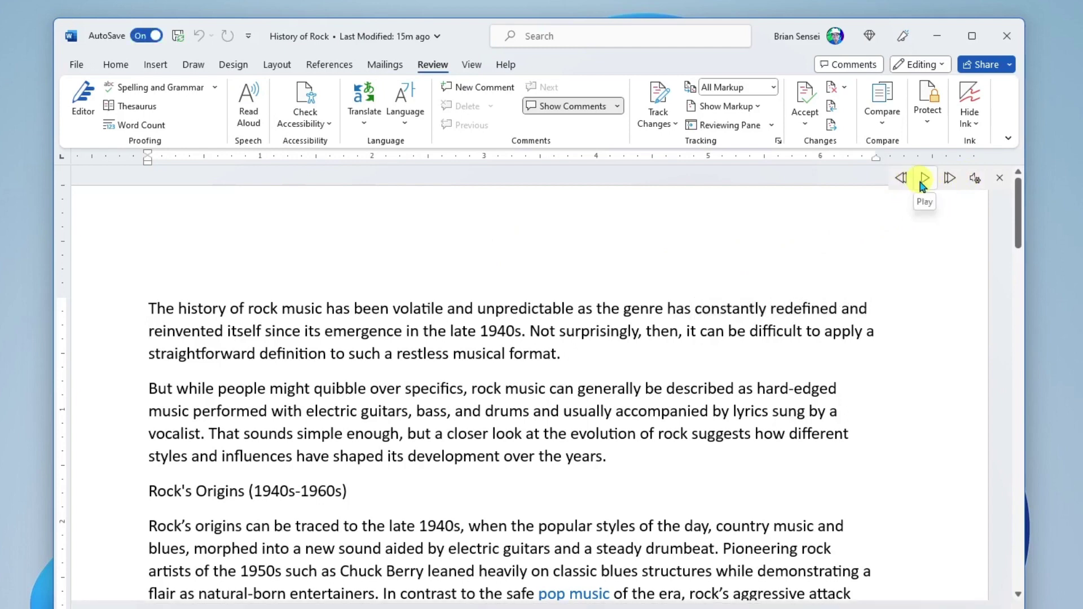
{"action": "left_click", "coordinate": [975, 180]}
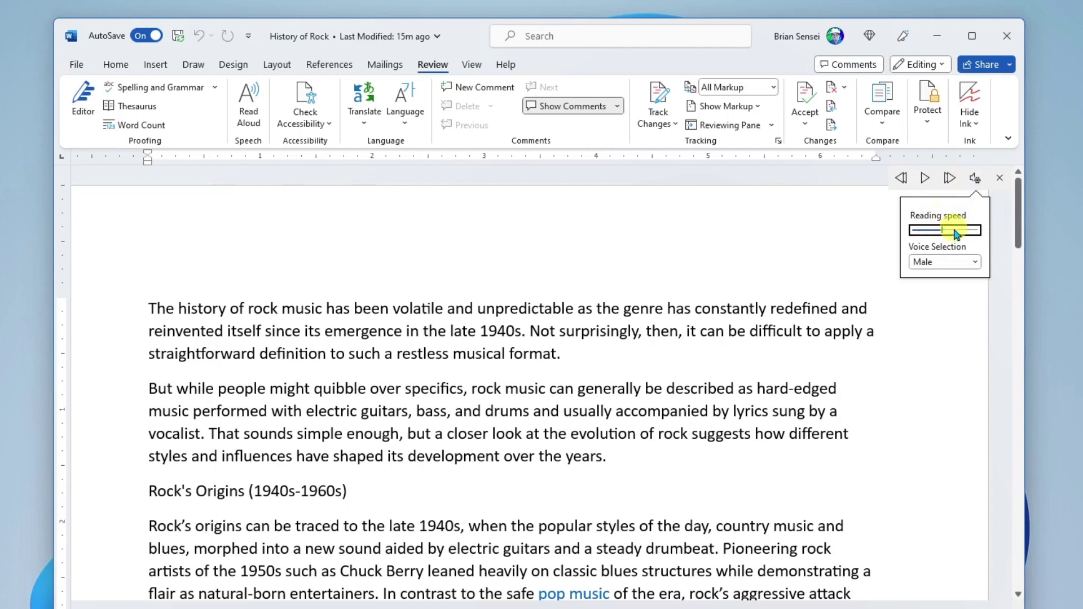
{"action": "left_click", "coordinate": [926, 178]}
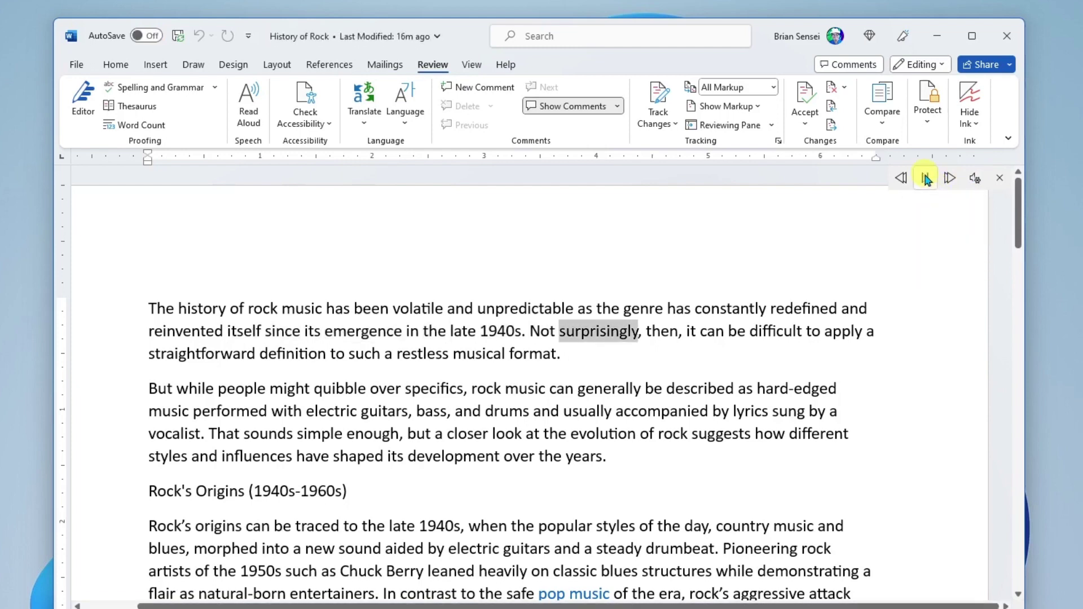
{"action": "left_click", "coordinate": [925, 179]}
{"action": "left_click", "coordinate": [975, 179]}
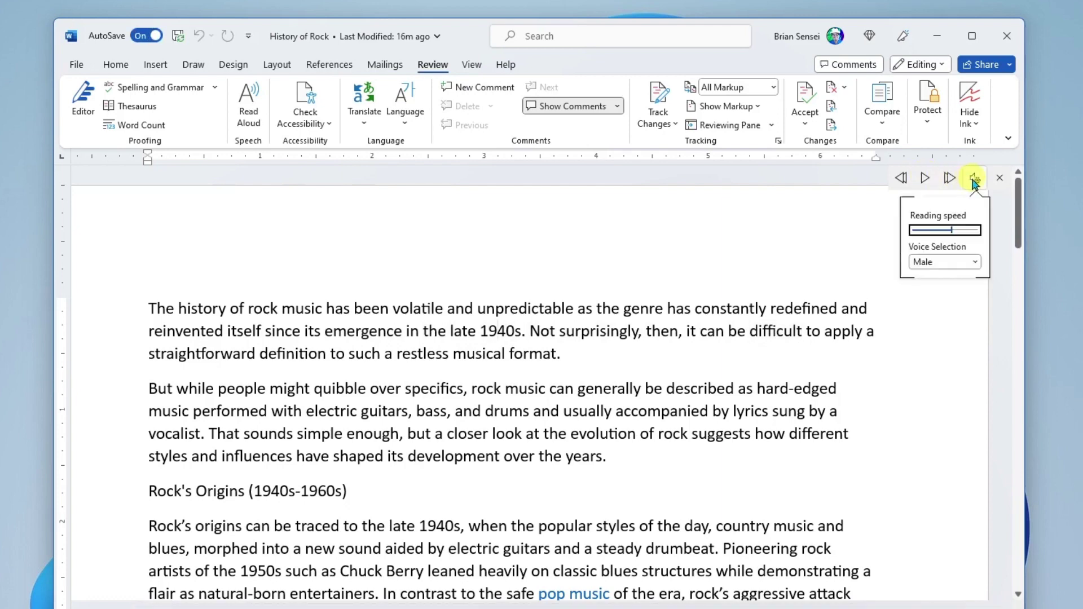
{"action": "left_click", "coordinate": [975, 264]}
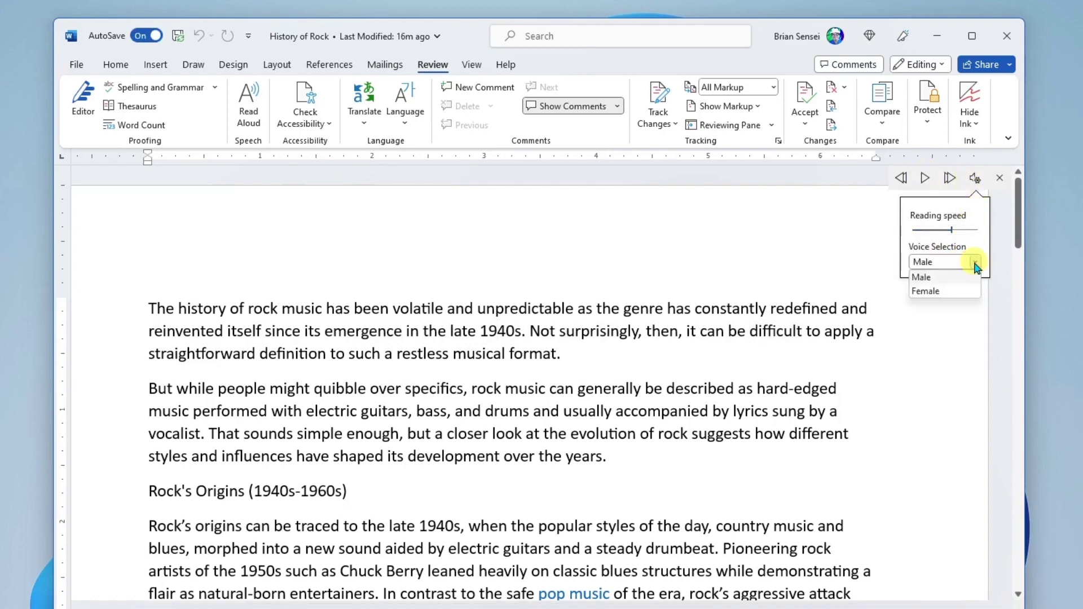
{"action": "left_click", "coordinate": [941, 290]}
{"action": "left_click", "coordinate": [926, 177]}
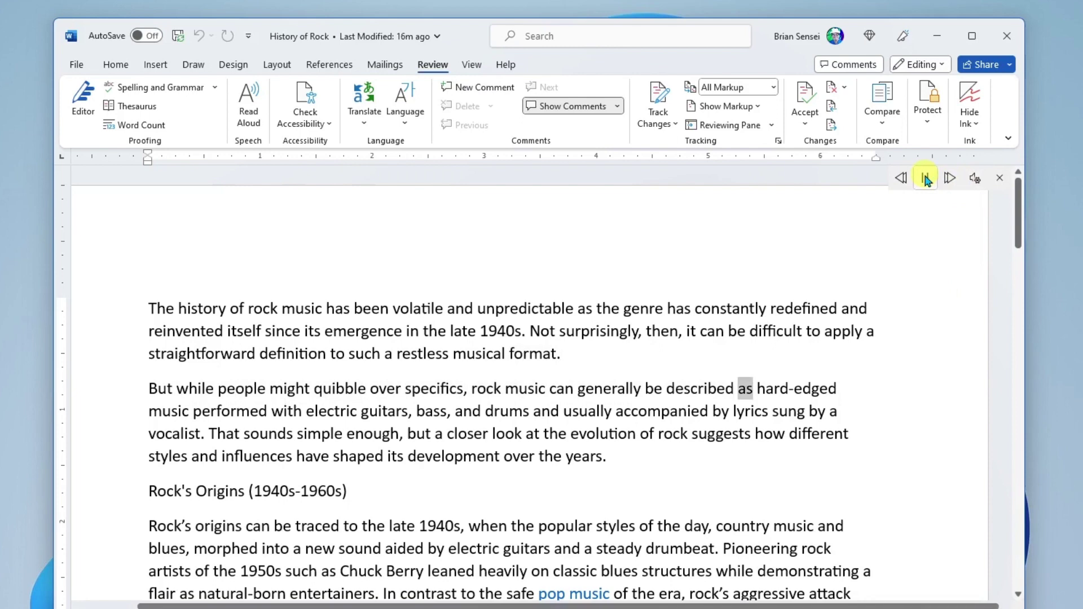
{"action": "left_click", "coordinate": [926, 177]}
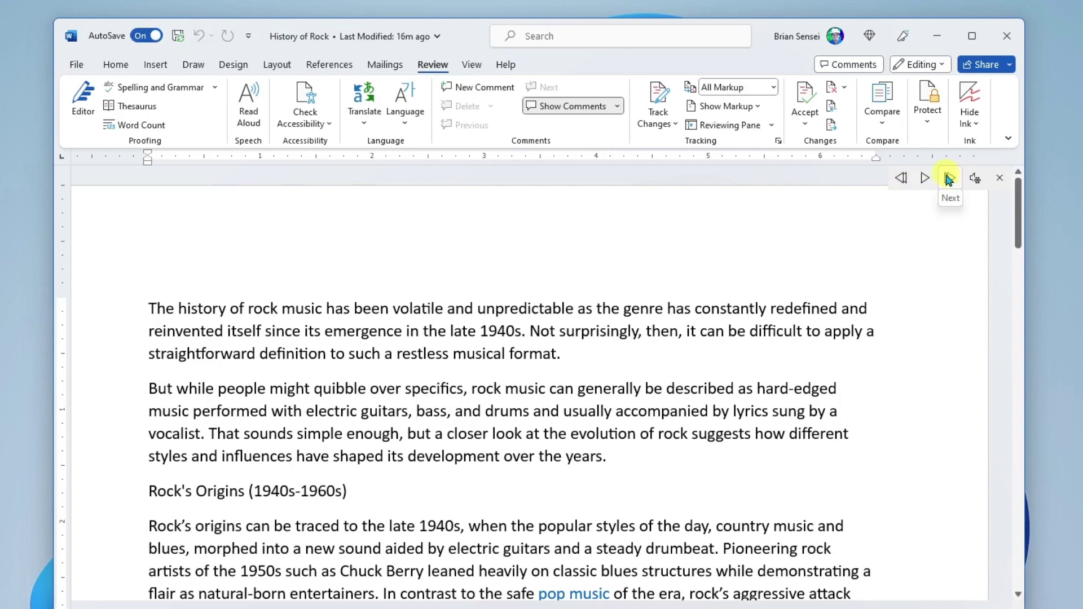
Step reading back to the paragraph start, then skip ahead to the Rock's Origins heading and pause
{"action": "left_click", "coordinate": [925, 178]}
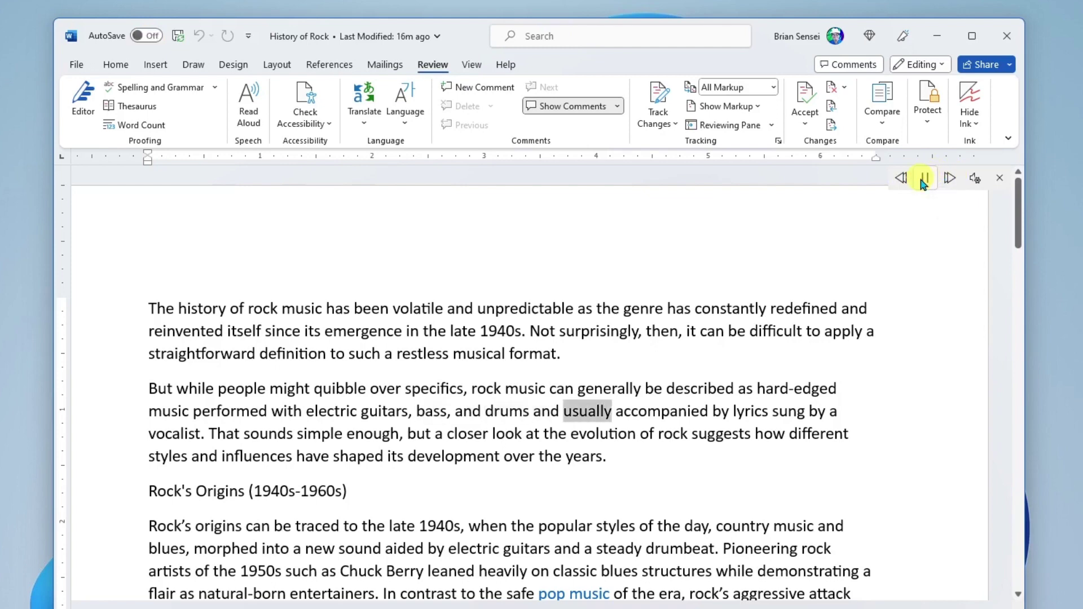
{"action": "left_click", "coordinate": [903, 180]}
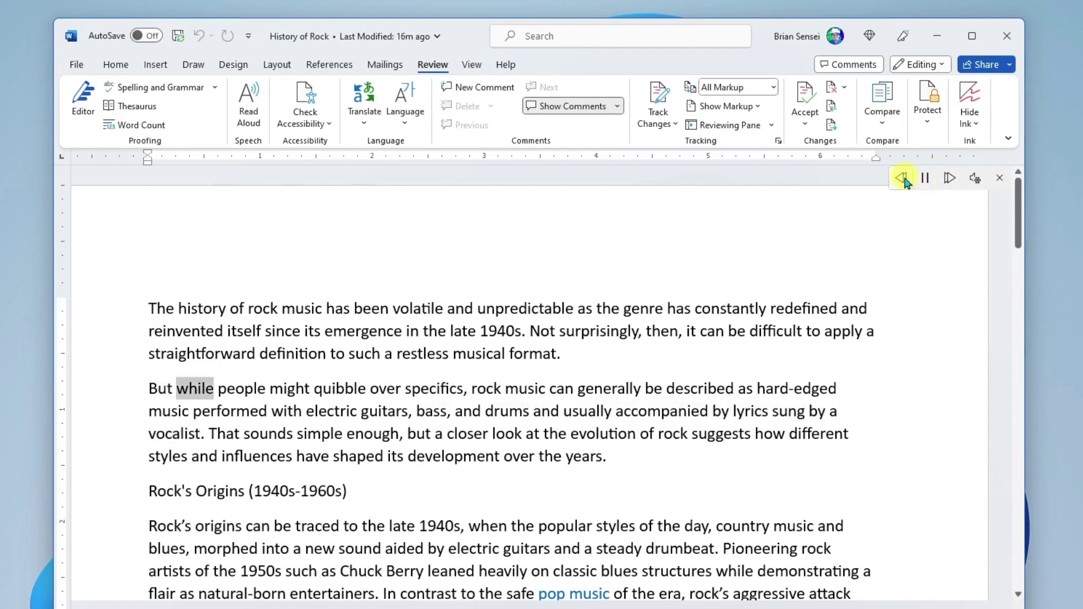
{"action": "left_click", "coordinate": [925, 178]}
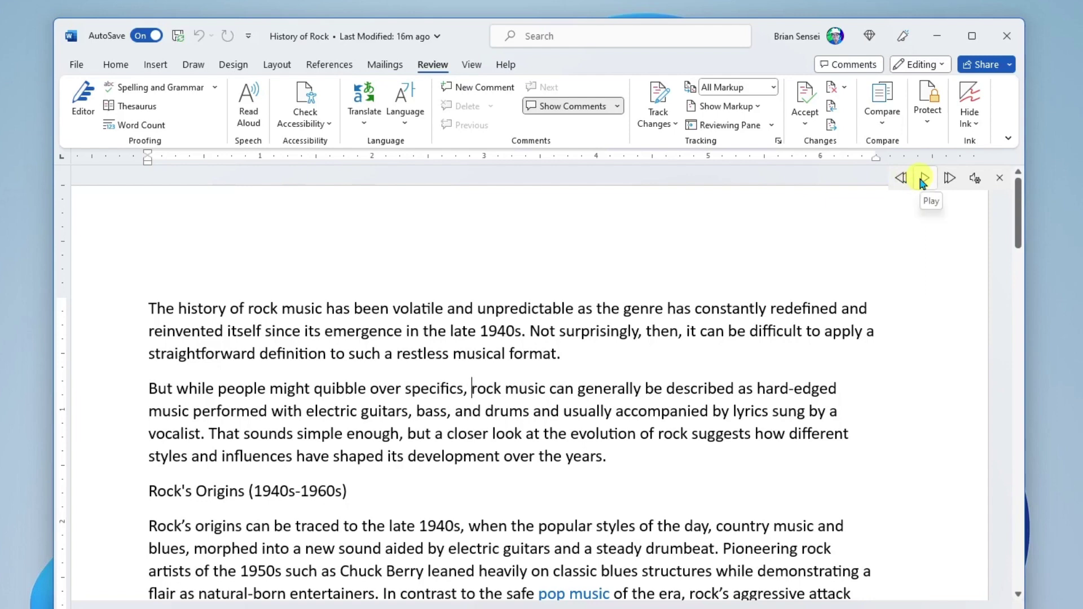
{"action": "left_click", "coordinate": [922, 179]}
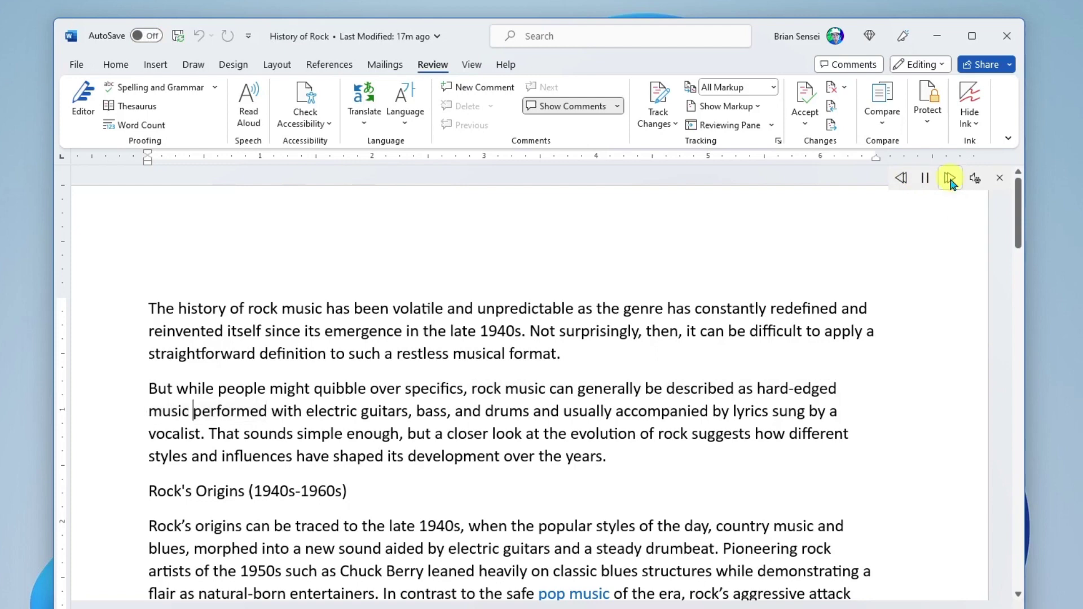
{"action": "left_click", "coordinate": [950, 179]}
{"action": "left_click", "coordinate": [925, 177]}
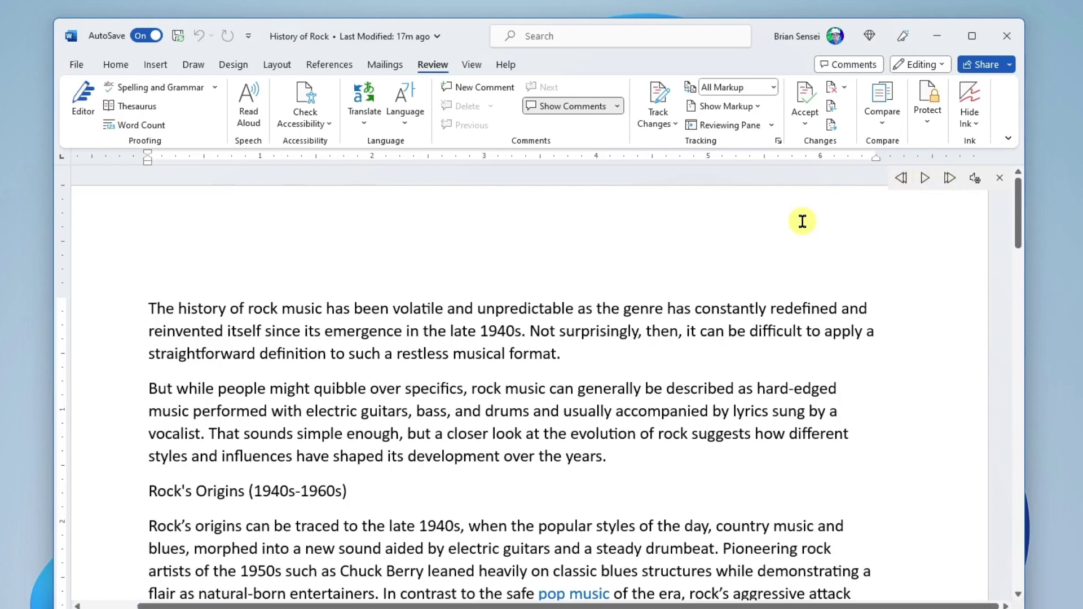
Read the opening of the Rock's Evolution (1970s) paragraph aloud, pausing after 'new'
{"action": "left_click_drag", "start_coordinate": [1019, 220], "coordinate": [1028, 286]}
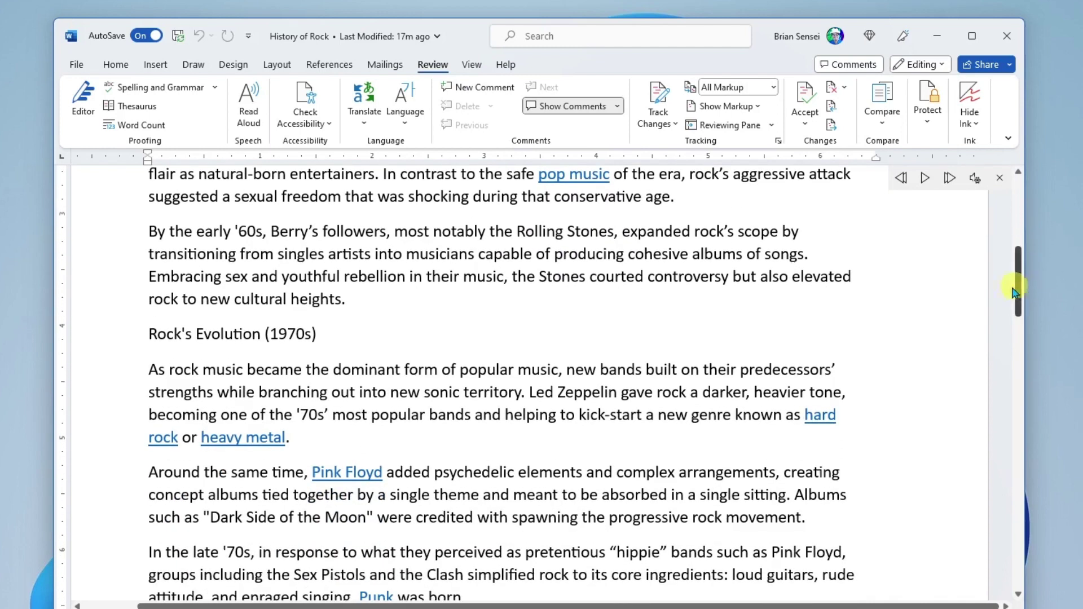
{"action": "left_click", "coordinate": [150, 370]}
{"action": "left_click", "coordinate": [924, 178]}
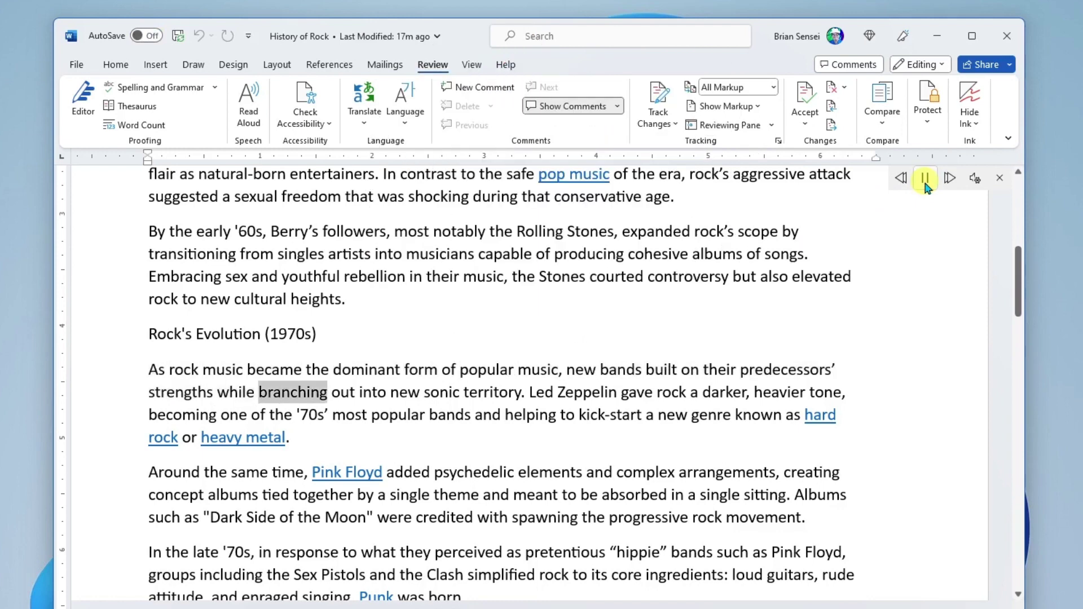
{"action": "left_click", "coordinate": [924, 178]}
{"action": "scroll", "coordinate": [879, 265], "scroll_direction": "up", "scroll_amount": 10}
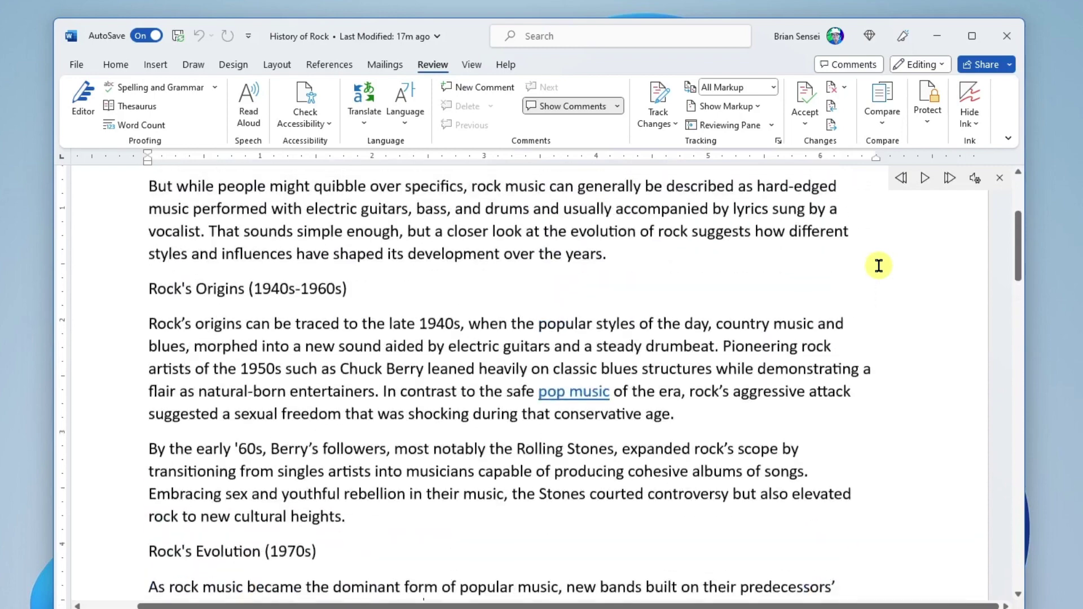